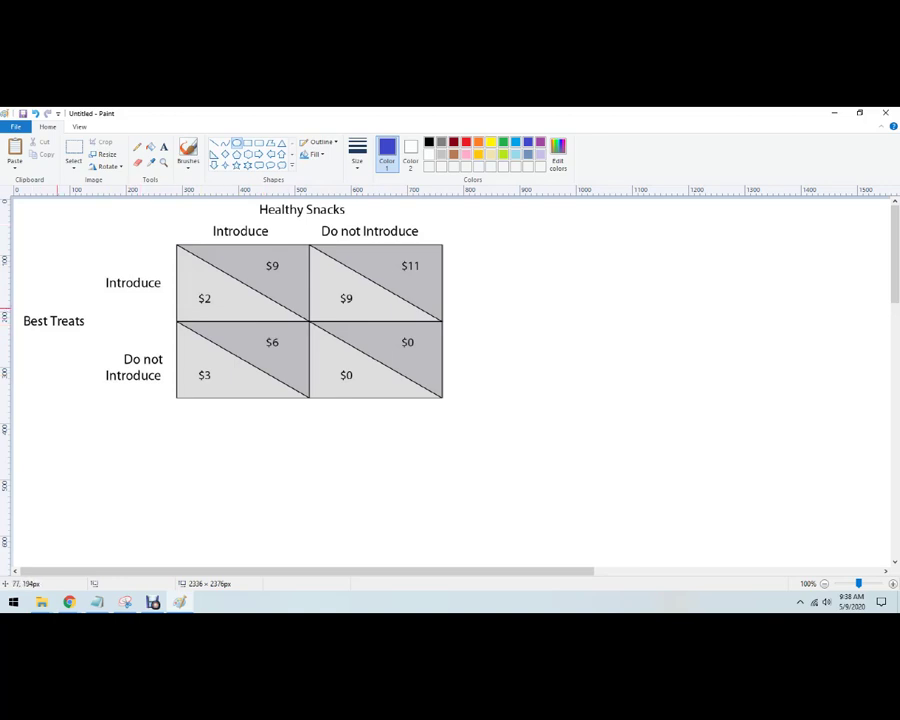
Circle the Best Treats label with a blue ellipse about 153 × 77 px and the Healthy Snacks label with a red one
{"action": "left_click_drag", "start_coordinate": [103, 300], "coordinate": [16, 344]}
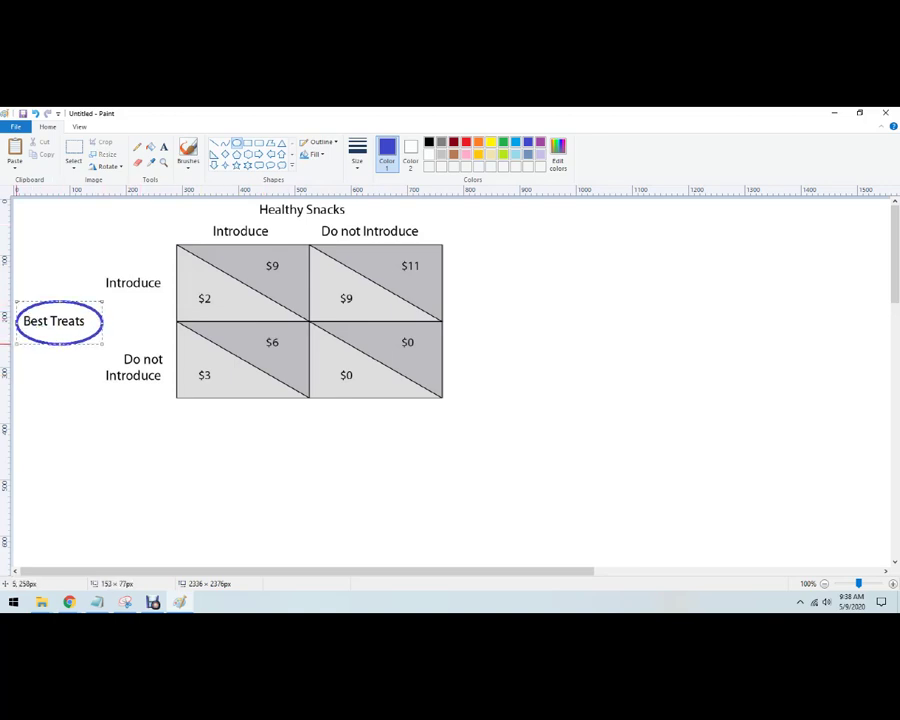
{"action": "left_click", "coordinate": [66, 427]}
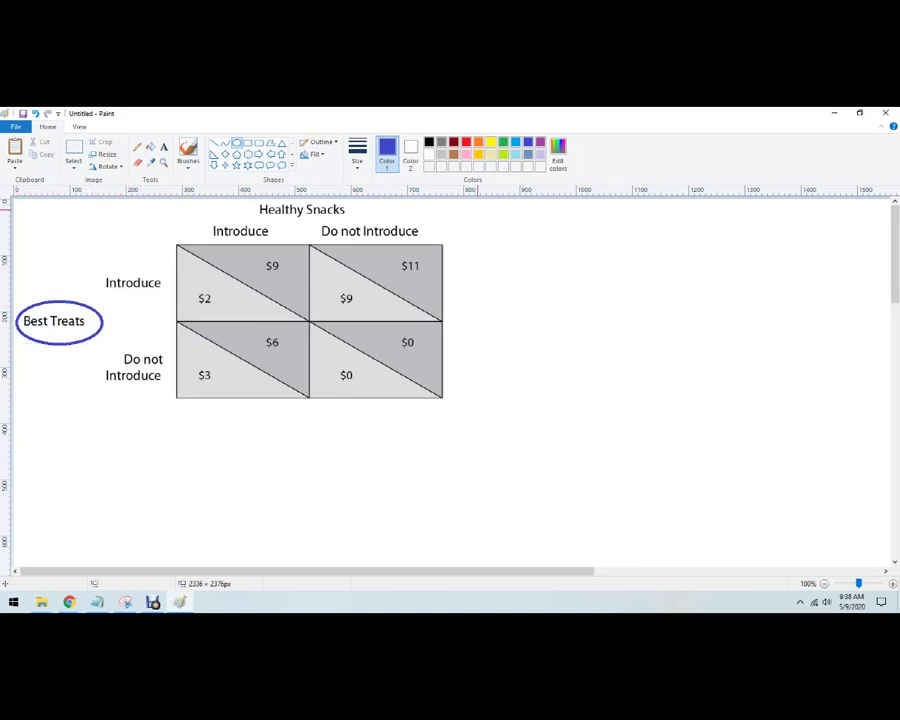
{"action": "left_click", "coordinate": [466, 142]}
{"action": "left_click_drag", "start_coordinate": [239, 200], "coordinate": [367, 219]}
{"action": "left_click", "coordinate": [486, 248]}
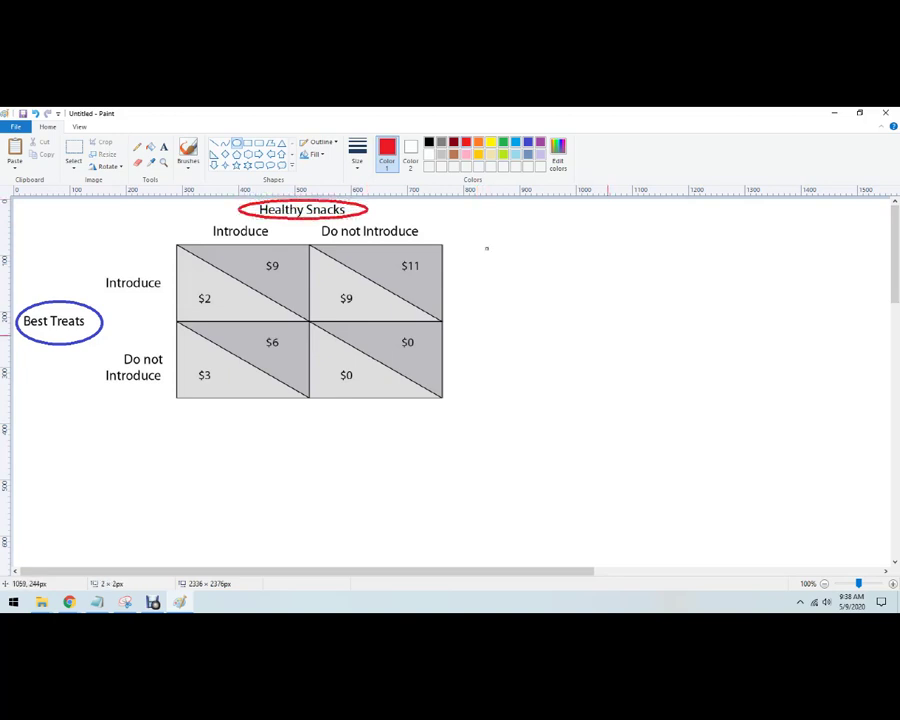
{"action": "left_click", "coordinate": [545, 324]}
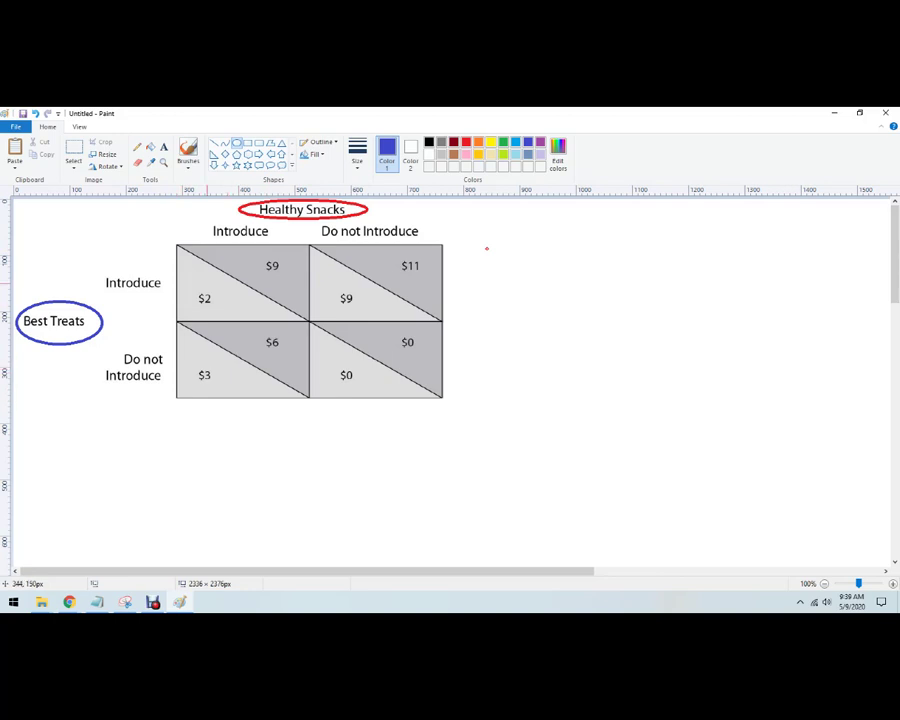
Circle Best Treats' best-response payoffs in blue: $3 in the lower-left cell and $9 in the upper-right cell
{"action": "left_click_drag", "start_coordinate": [187, 359], "coordinate": [222, 390]}
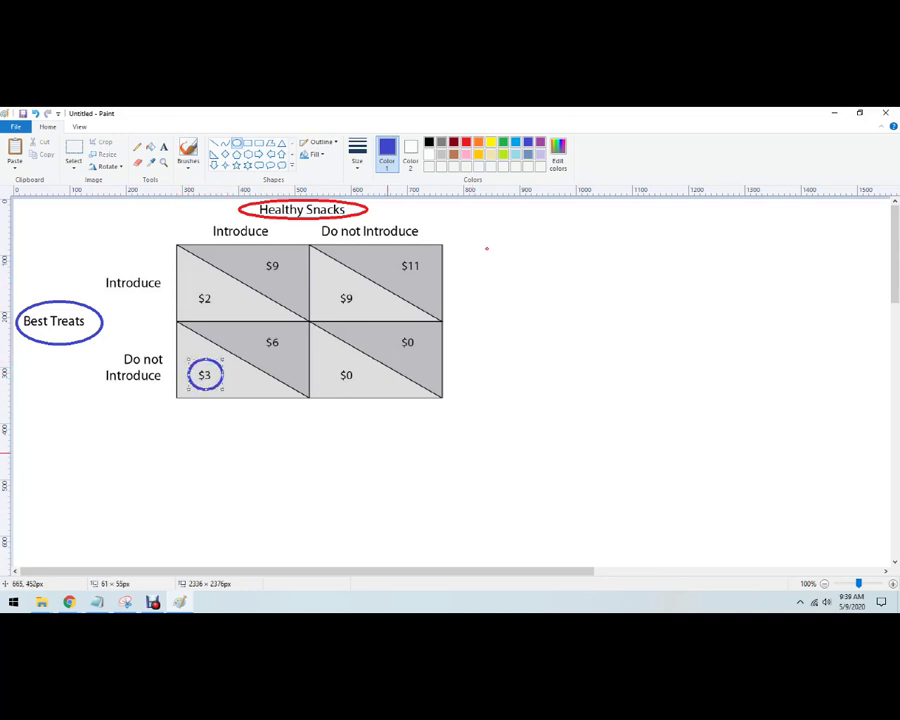
{"action": "left_click", "coordinate": [325, 457]}
{"action": "left_click_drag", "start_coordinate": [330, 283], "coordinate": [369, 315]}
{"action": "left_click", "coordinate": [385, 308]}
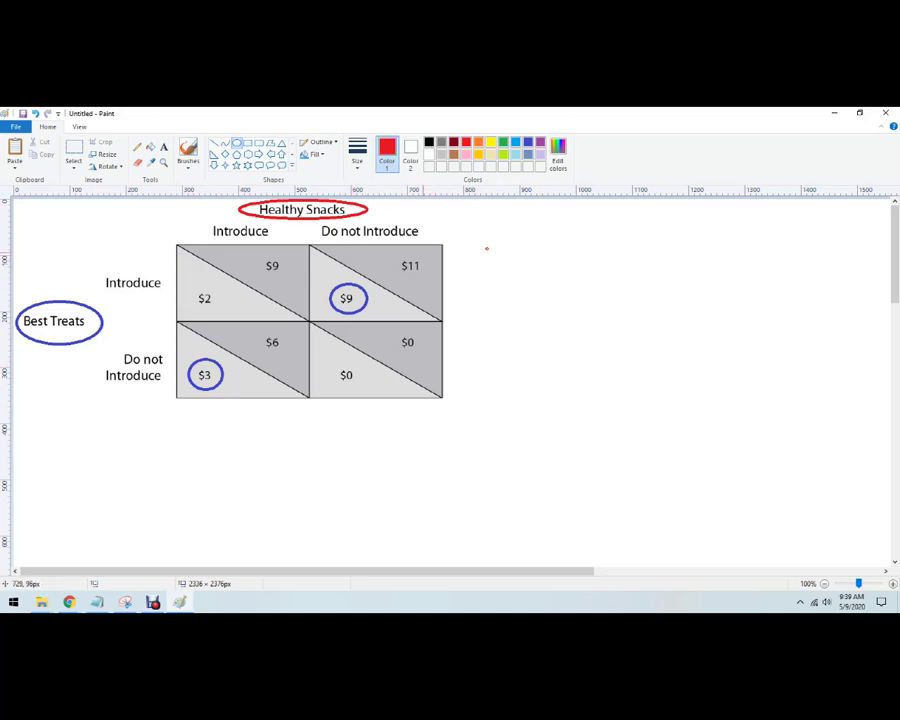
Circle Healthy Snacks' best-response payoffs in red: $11 in the upper-right cell and $6 in the lower-left cell
{"action": "left_click_drag", "start_coordinate": [433, 249], "coordinate": [394, 282]}
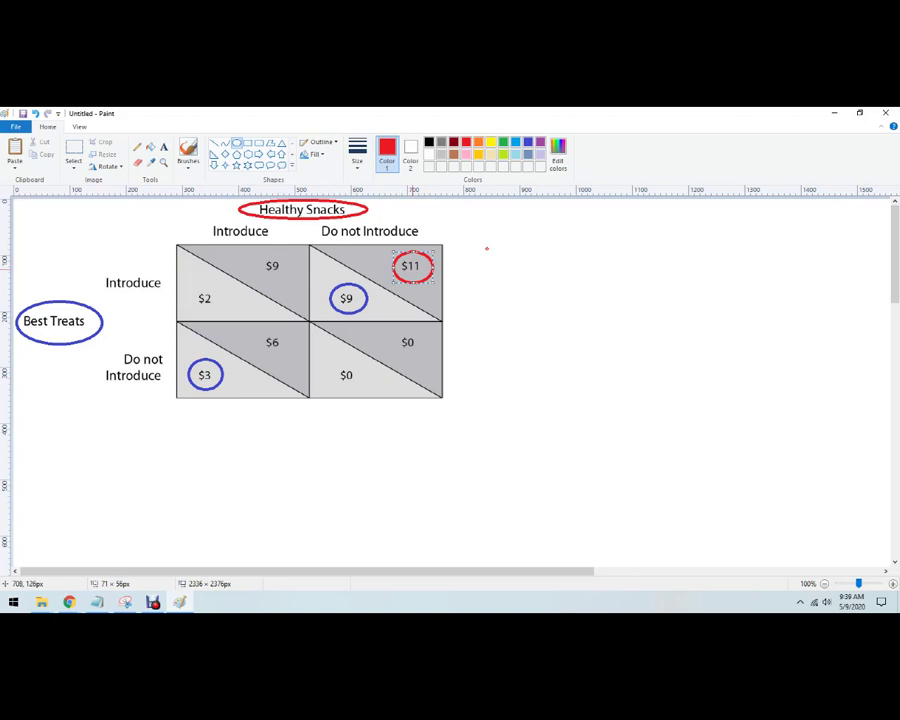
{"action": "left_click", "coordinate": [442, 264]}
{"action": "left_click_drag", "start_coordinate": [291, 327], "coordinate": [247, 361]}
{"action": "left_click", "coordinate": [504, 354]}
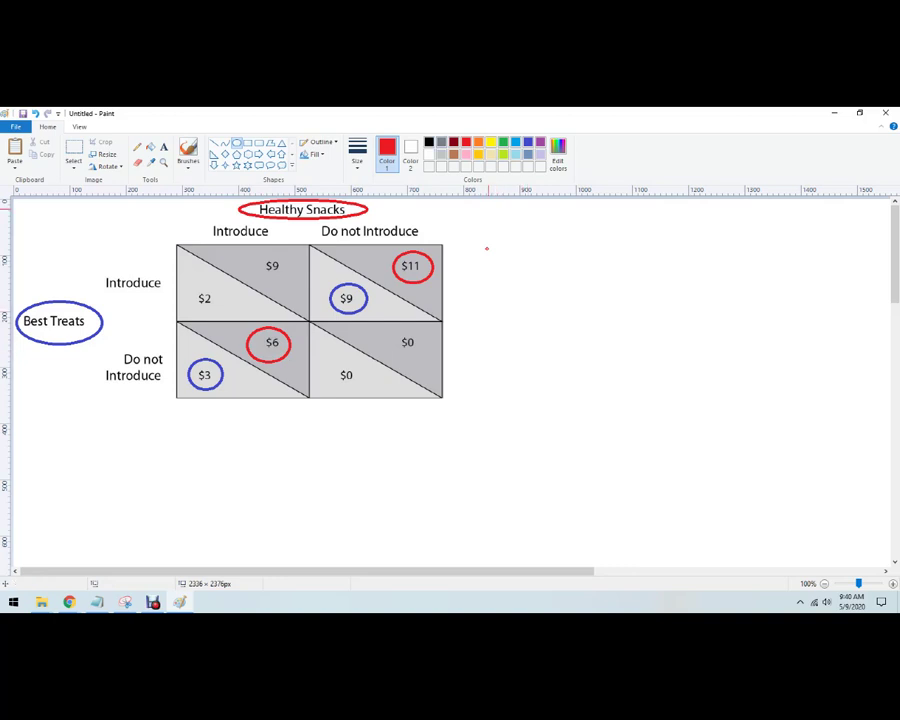
Draw black ellipses around the whole upper-right and lower-left cells of the matrix to mark the two equilibria
{"action": "left_click", "coordinate": [429, 142]}
{"action": "left_click_drag", "start_coordinate": [455, 241], "coordinate": [176, 410]}
{"action": "left_click", "coordinate": [286, 507]}
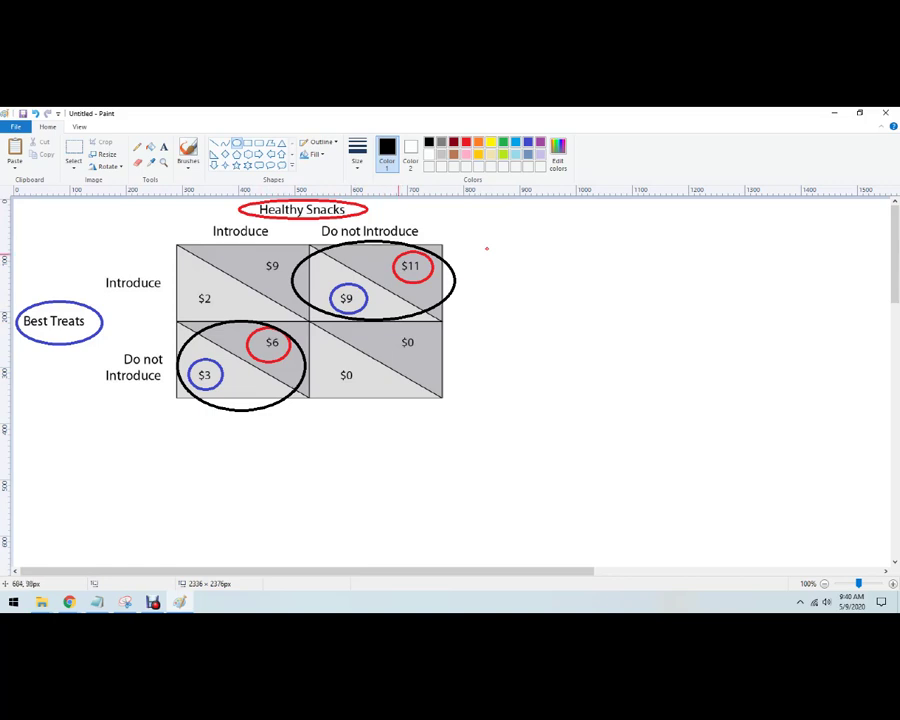
In the Game Theory I problem, circle the Player 2 label in purple and the Player 1 label in green, fully enclosing each
{"action": "scroll", "coordinate": [487, 248], "scroll_direction": "down", "scroll_amount": 10}
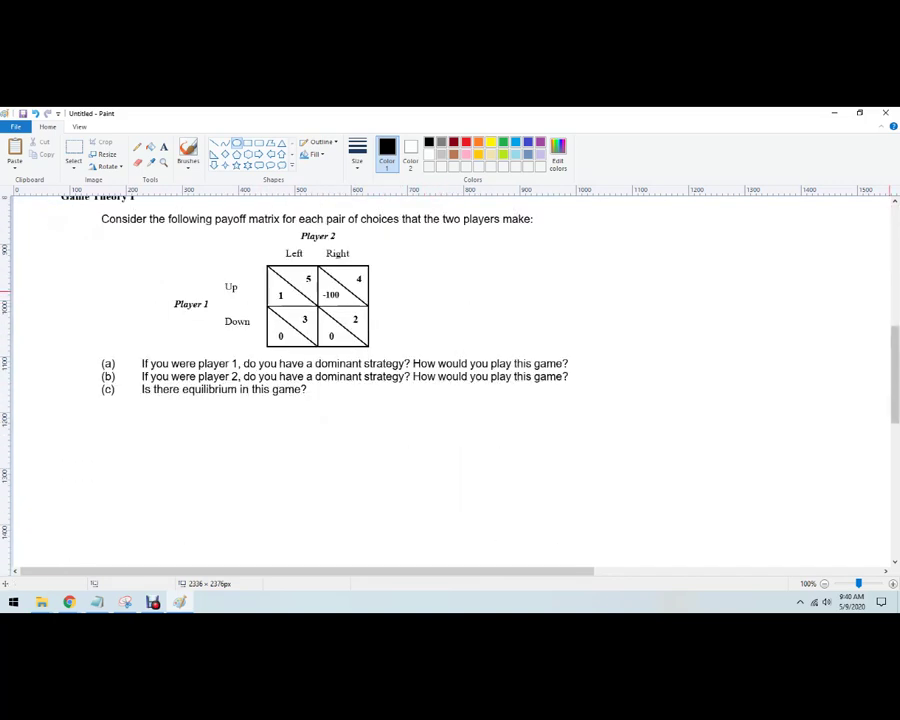
{"action": "scroll", "coordinate": [450, 380], "scroll_direction": "up", "scroll_amount": 1}
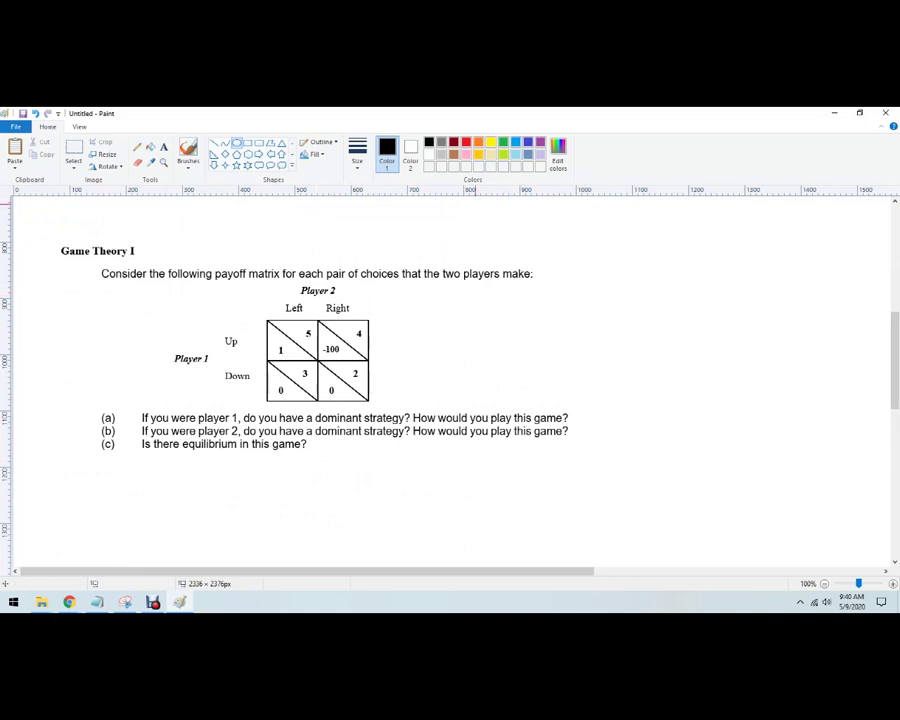
{"action": "left_click", "coordinate": [540, 142]}
{"action": "left_click_drag", "start_coordinate": [350, 282], "coordinate": [286, 299]}
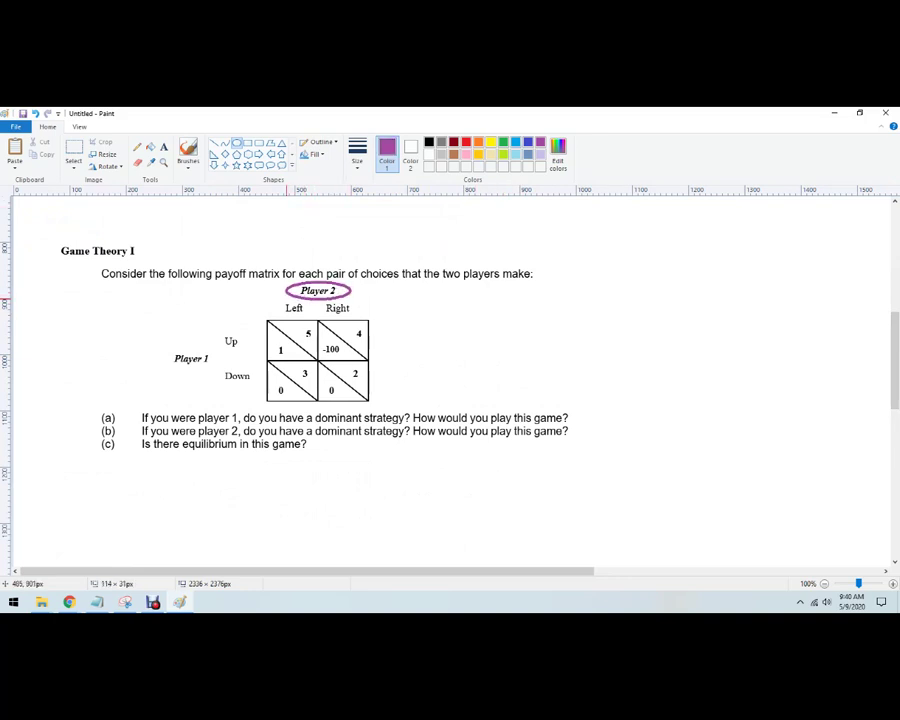
{"action": "left_click", "coordinate": [432, 322]}
{"action": "left_click", "coordinate": [503, 142]}
{"action": "left_click_drag", "start_coordinate": [212, 346], "coordinate": [164, 375]}
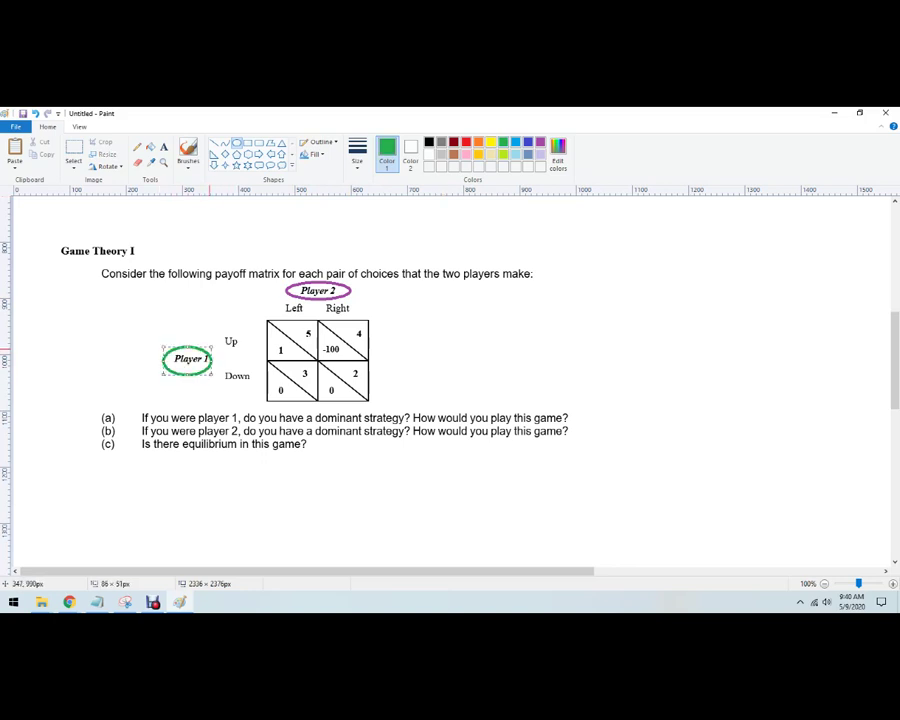
{"action": "left_click_drag", "start_coordinate": [209, 347], "coordinate": [218, 345]}
{"action": "left_click", "coordinate": [495, 362]}
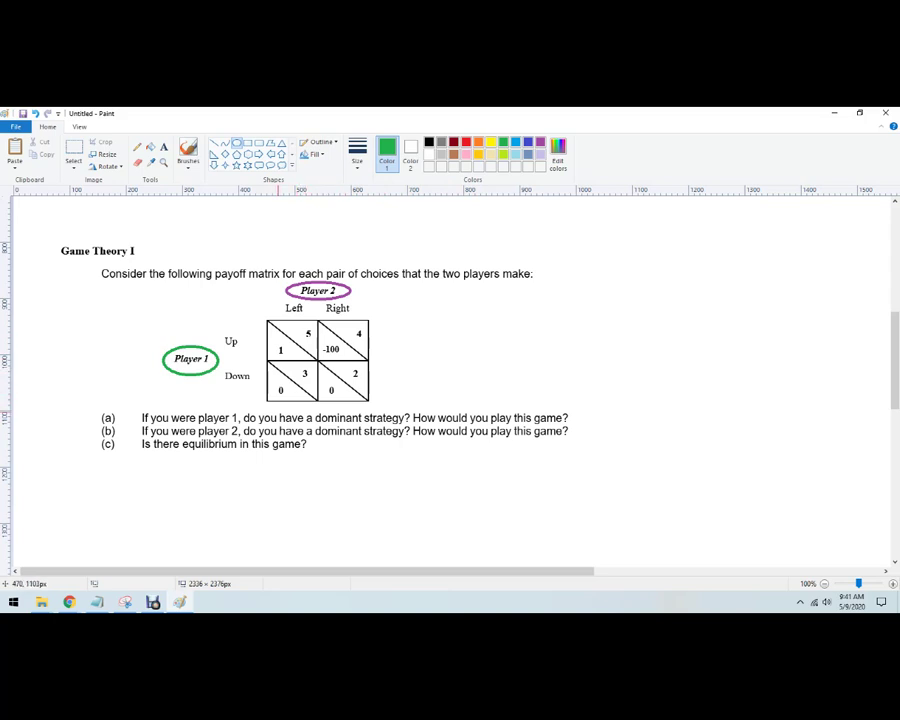
Circle Player 1's best-response payoffs in green: 1 in the Up/Left cell and 0 in the Down/Right cell
{"action": "left_click_drag", "start_coordinate": [269, 339], "coordinate": [292, 359]}
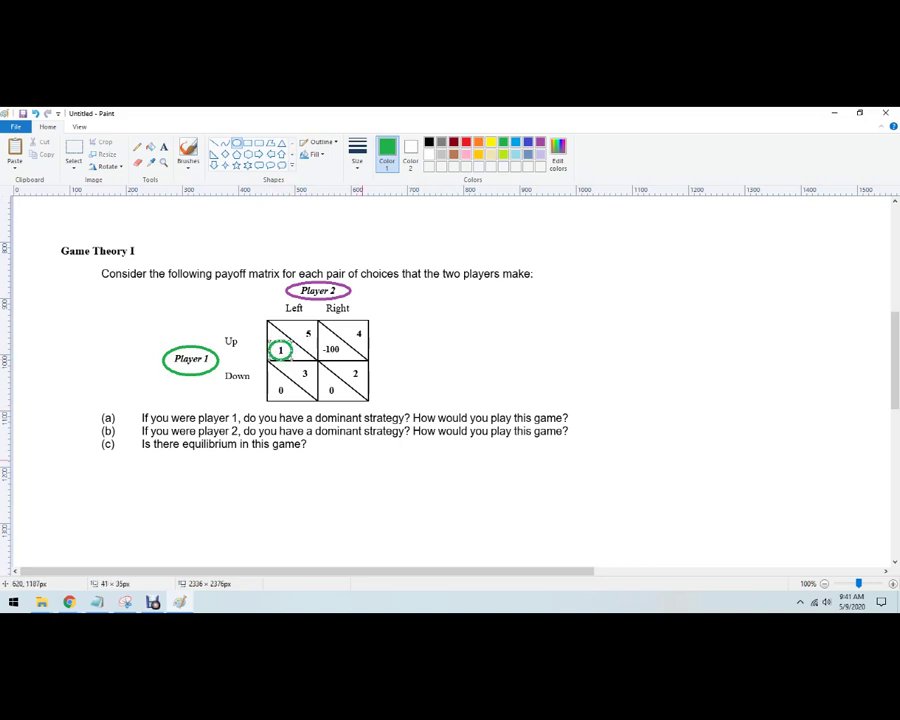
{"action": "left_click", "coordinate": [392, 365]}
{"action": "left_click_drag", "start_coordinate": [321, 379], "coordinate": [340, 400]}
{"action": "left_click", "coordinate": [402, 386]}
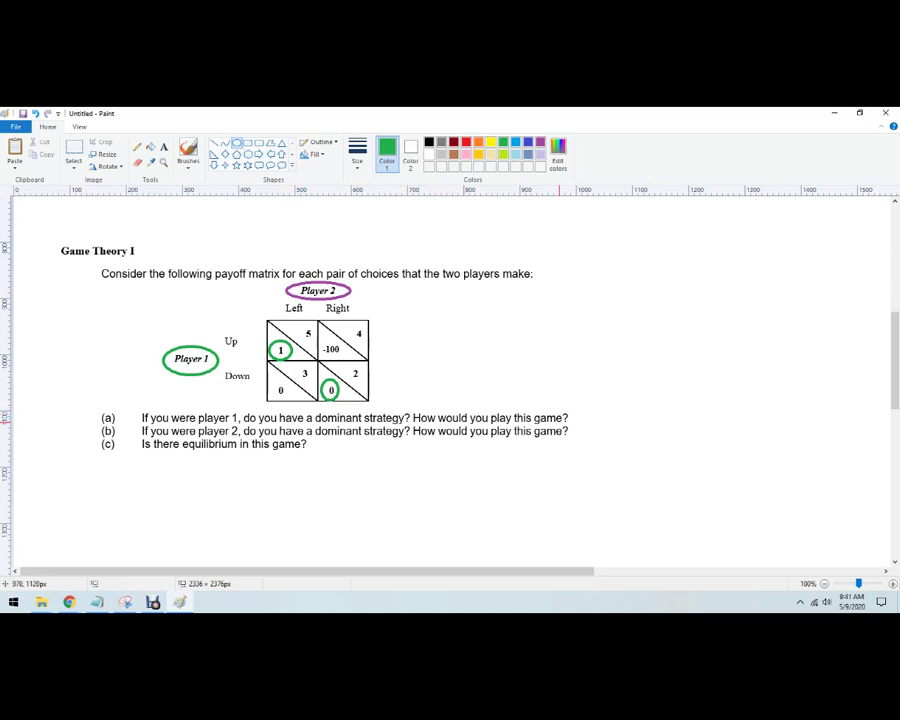
Circle Player 2's payoffs 5 (Up/Left) and 3 (Down/Left) in purple, along with the words "player 2" in question (b)
{"action": "left_click", "coordinate": [540, 142]}
{"action": "left_click_drag", "start_coordinate": [315, 323], "coordinate": [300, 342]}
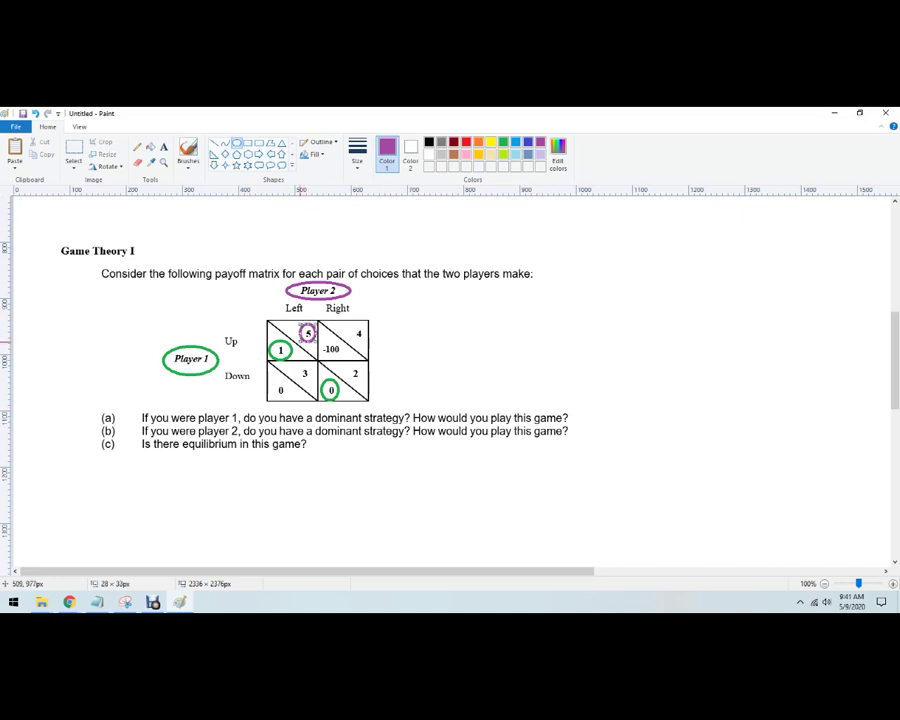
{"action": "left_click", "coordinate": [400, 345]}
{"action": "left_click_drag", "start_coordinate": [318, 361], "coordinate": [295, 385]}
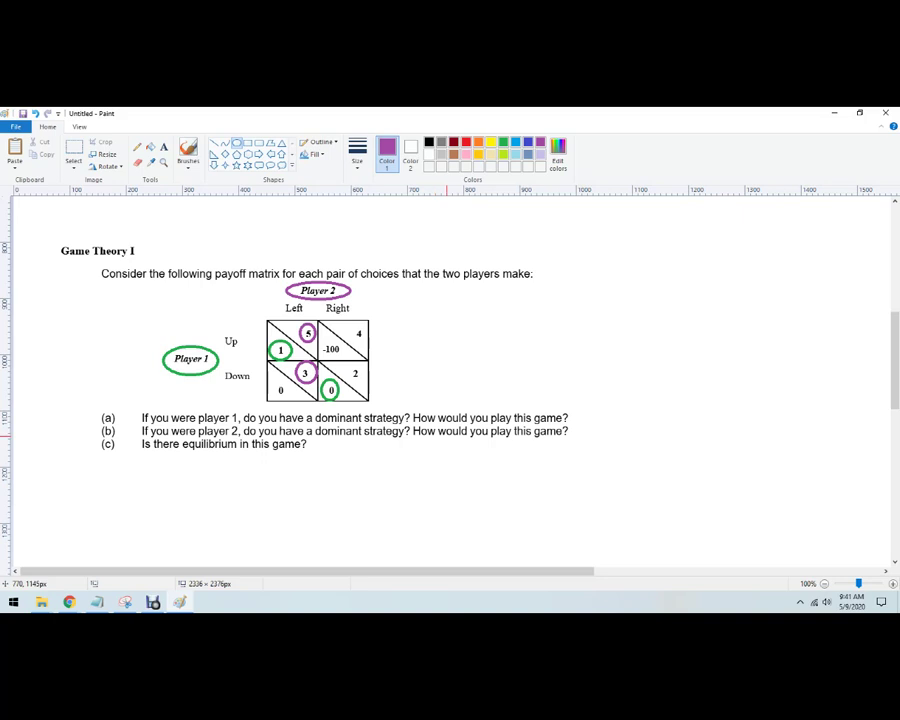
{"action": "mouse_move", "coordinate": [245, 424]}
{"action": "left_mouse_down"}
{"action": "mouse_move", "coordinate": [190, 436]}
{"action": "mouse_move", "coordinate": [198, 438]}
{"action": "left_mouse_up"}
{"action": "left_click", "coordinate": [422, 379]}
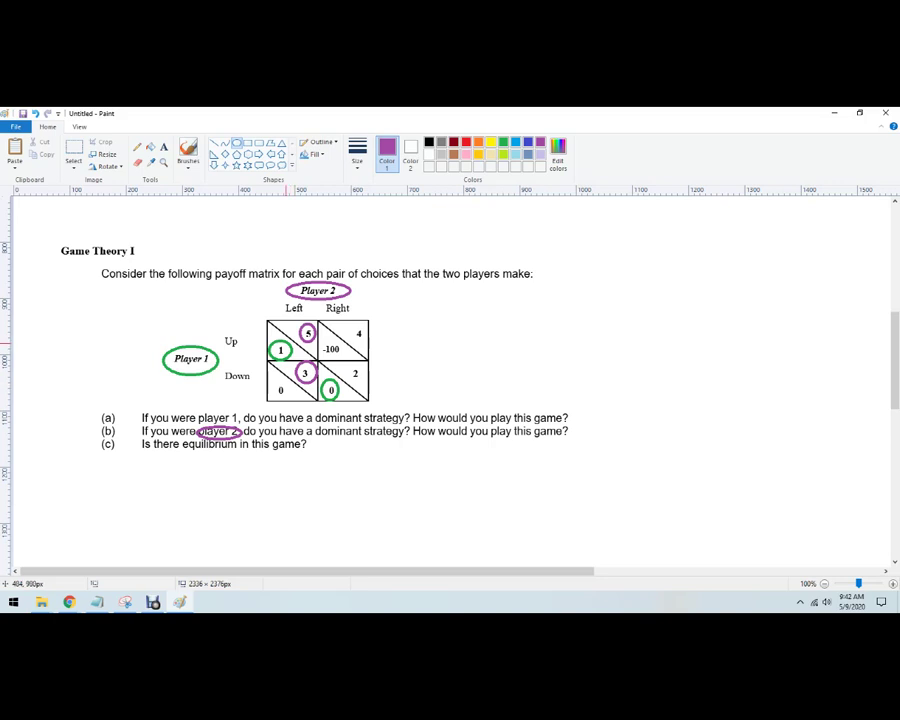
Draw an orange ellipse about 120 × 90 px around the Up/Left cell to mark the equilibrium
{"action": "left_click", "coordinate": [429, 142]}
{"action": "left_click", "coordinate": [478, 142]}
{"action": "left_click_drag", "start_coordinate": [322, 313], "coordinate": [256, 364]}
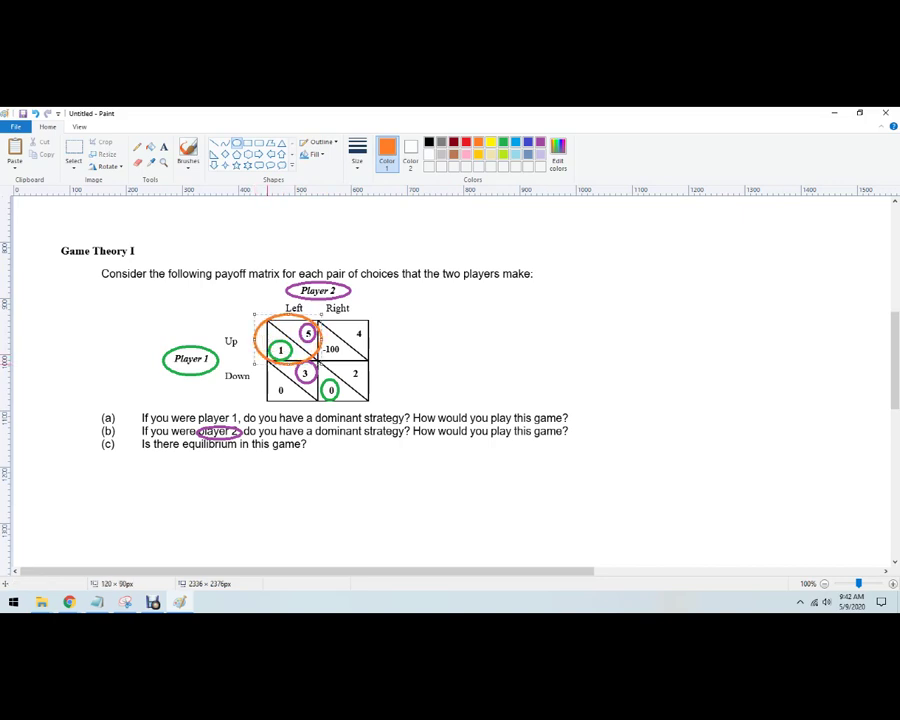